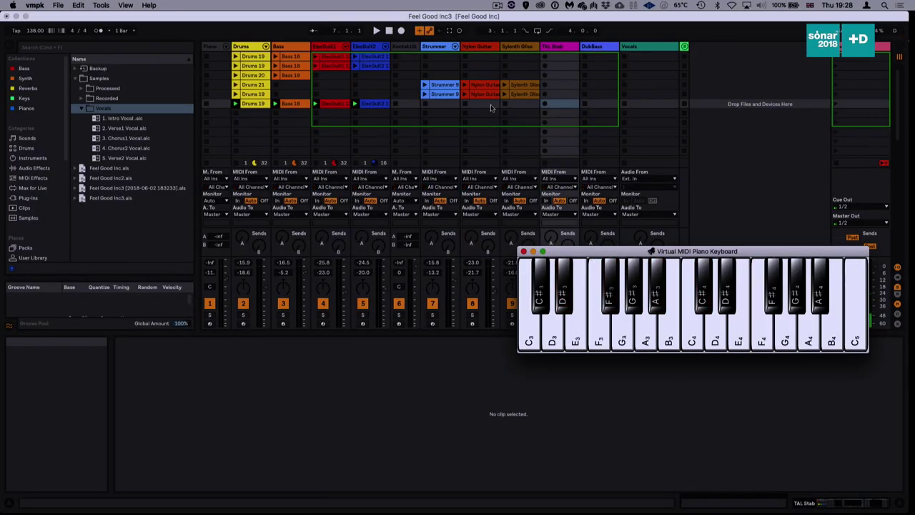
# Step: Open the TAL U-No-LX synth on the TAL Stab track, enable LFO TRIG, and close the plug-in window
pyautogui.click(551, 49)
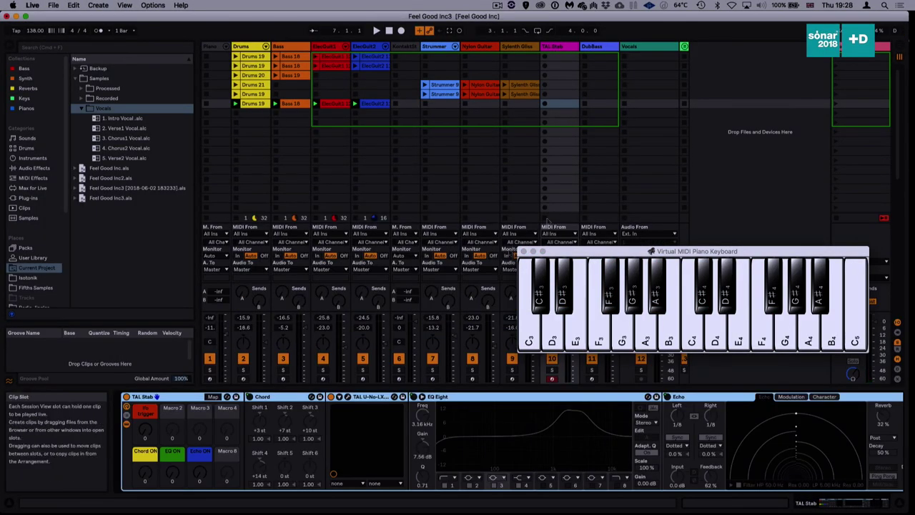
pyautogui.click(348, 401)
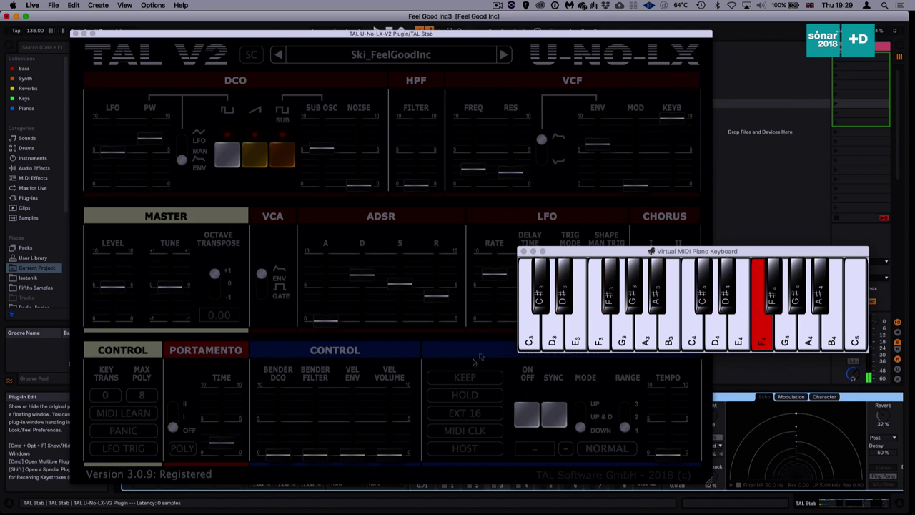
pyautogui.click(130, 451)
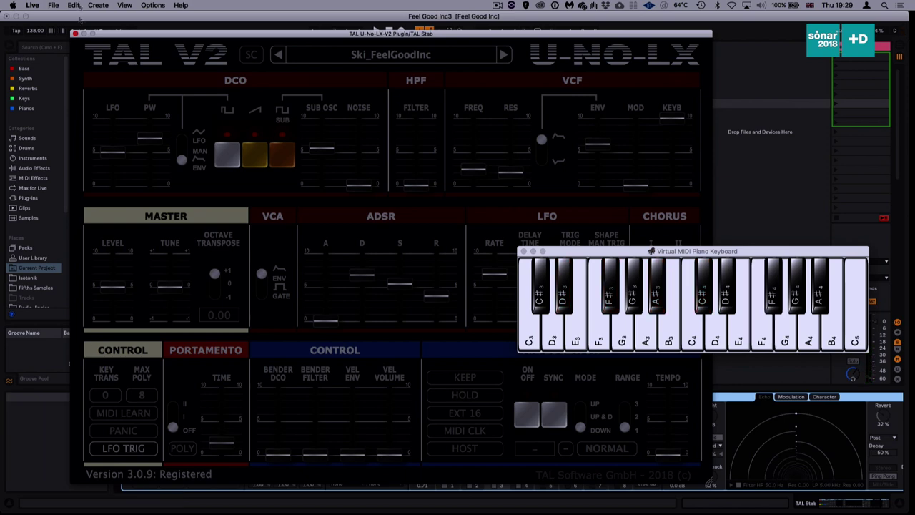
pyautogui.click(75, 34)
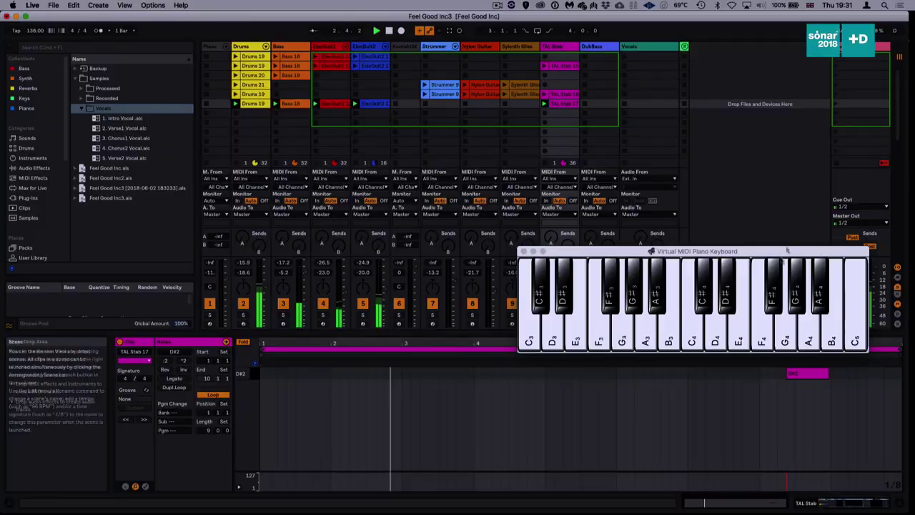
# Step: Shorten the TAL Stab clip's loop to 8 bars so it ends at bar 9
pyautogui.moveTo(775, 255); pyautogui.dragTo(782, 197)
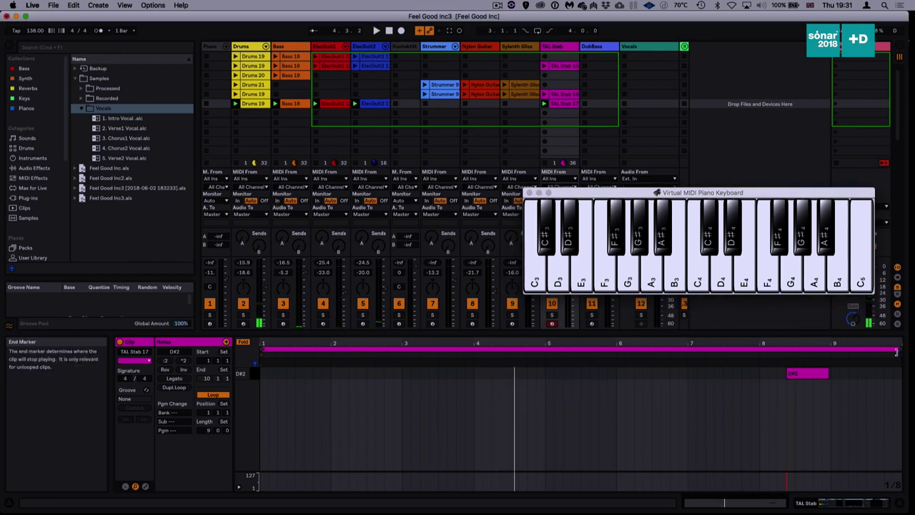
pyautogui.click(887, 351)
pyautogui.moveTo(886, 352); pyautogui.dragTo(831, 352)
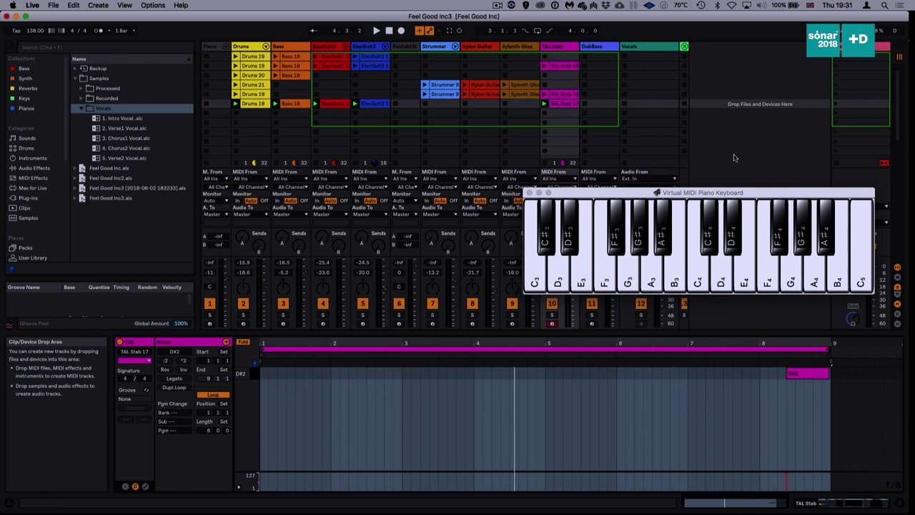
# Step: Select the DubBass track, shift the virtual piano keyboard slightly, and show the track's device chain
pyautogui.press('Right')
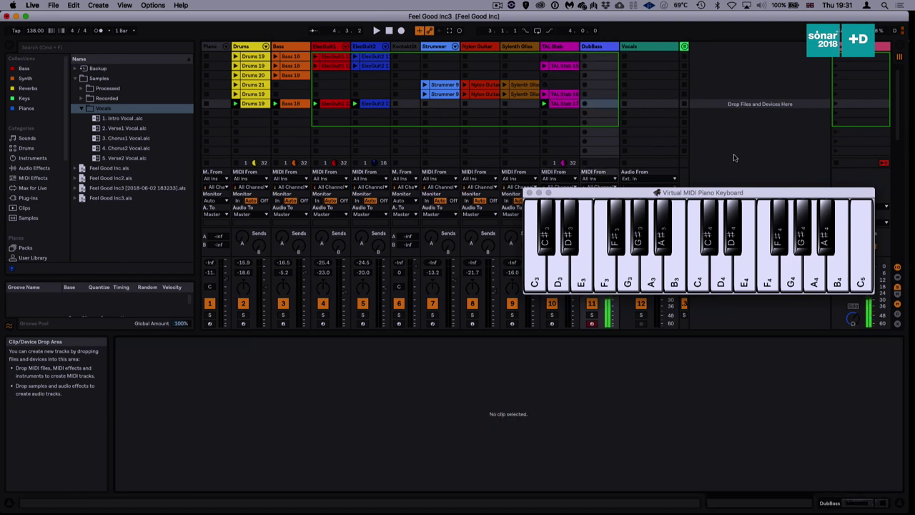
pyautogui.moveTo(738, 193); pyautogui.dragTo(740, 212)
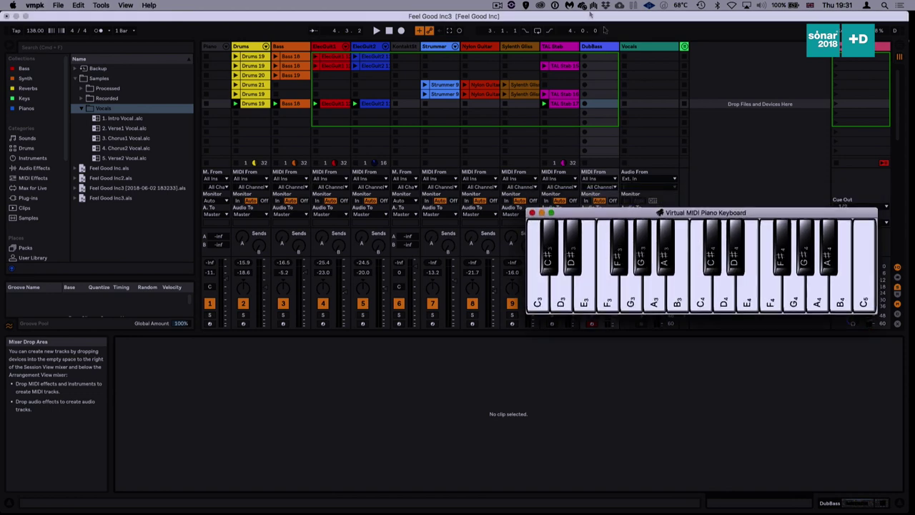
pyautogui.click(595, 48)
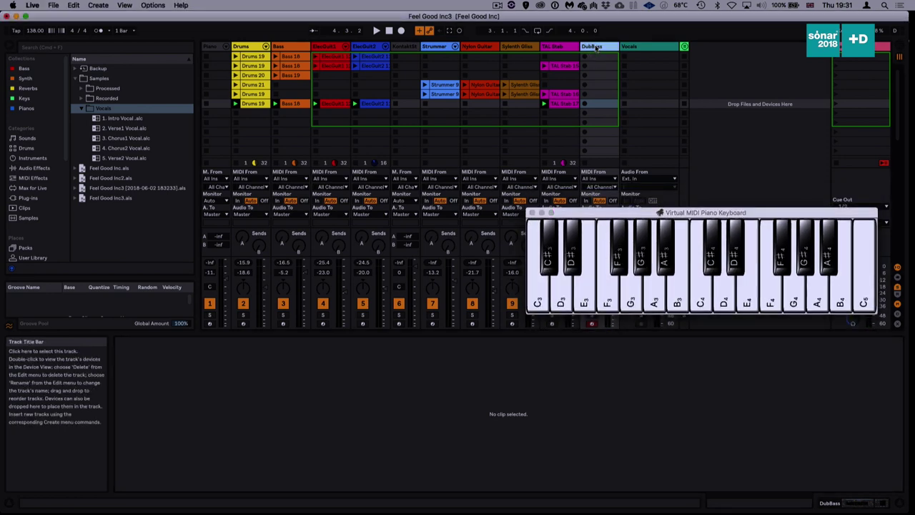
pyautogui.click(595, 48)
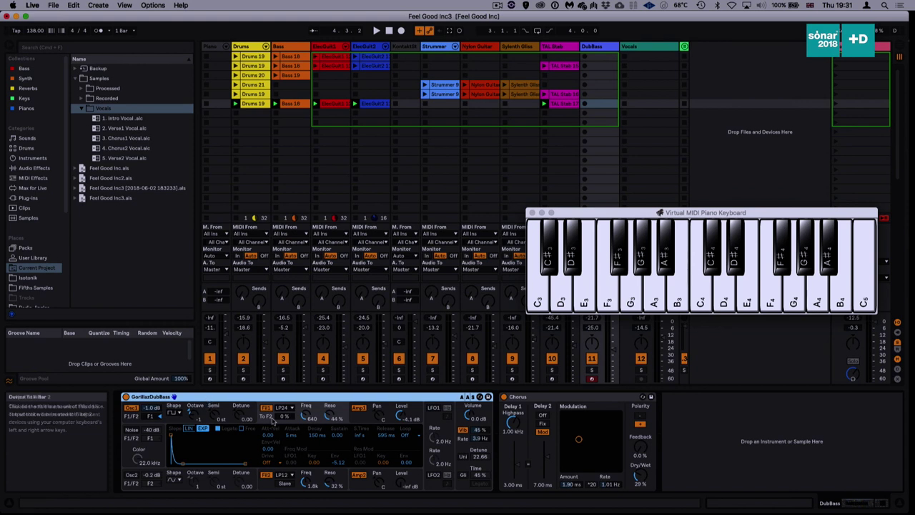
# Step: Audition the DubBass sound by playing a short riff on D#, C# and A#
pyautogui.press('d')
pyautogui.press('3')
pyautogui.press('2')
pyautogui.press('3')
pyautogui.press('2')
pyautogui.press('j')
pyautogui.press('j')
pyautogui.press('3')
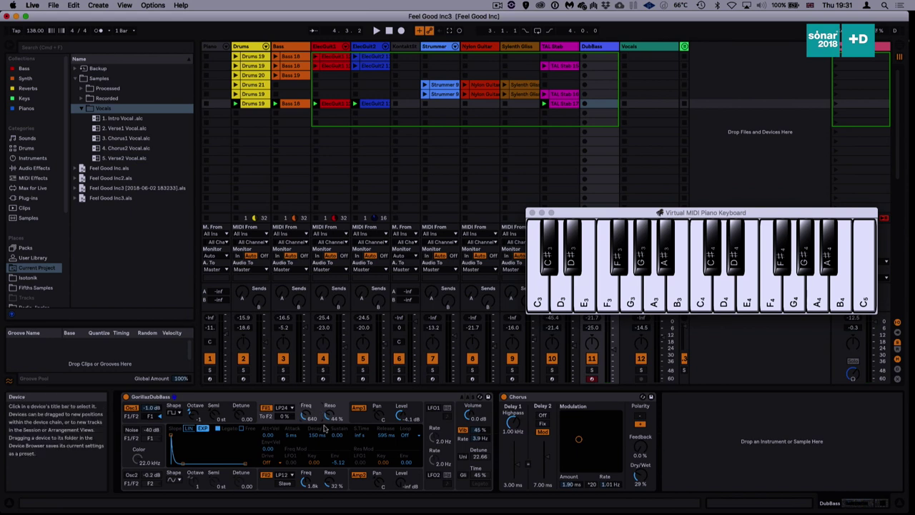
# Step: Sweep Filter 1's envelope amount on GorillazDubBass to 0.00 and back to -5.15 while playing notes
pyautogui.click(336, 463)
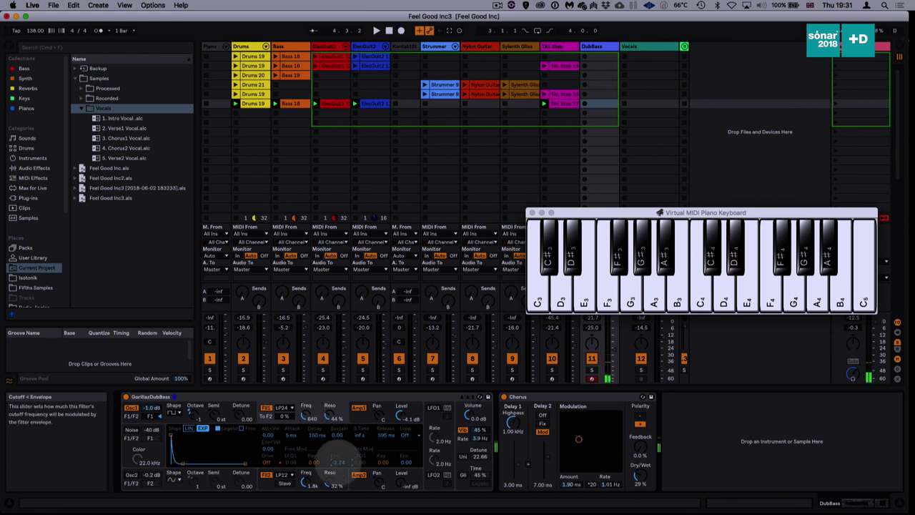
pyautogui.press('d')
pyautogui.press('d')
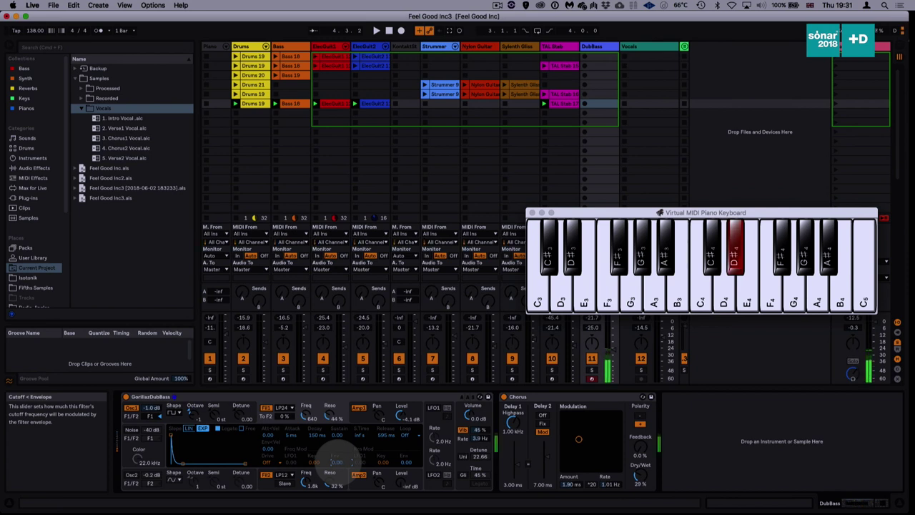
pyautogui.press('3')
pyautogui.press('j')
pyautogui.press('3')
pyautogui.press('j')
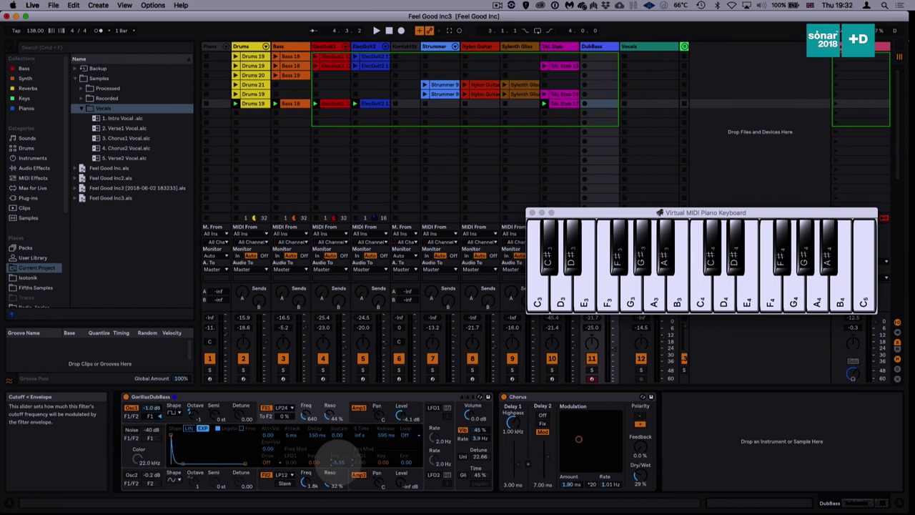
# Step: Record the bass riff as a four-bar DubBass clip in the sixth scene with notes C#3, D#3, C#3 and A#2, and stop playback
pyautogui.press('3')
pyautogui.press('2')
pyautogui.press('3')
pyautogui.press('2')
pyautogui.press('j')
pyautogui.hotkey('shift', 'Tab')
pyautogui.press('space')
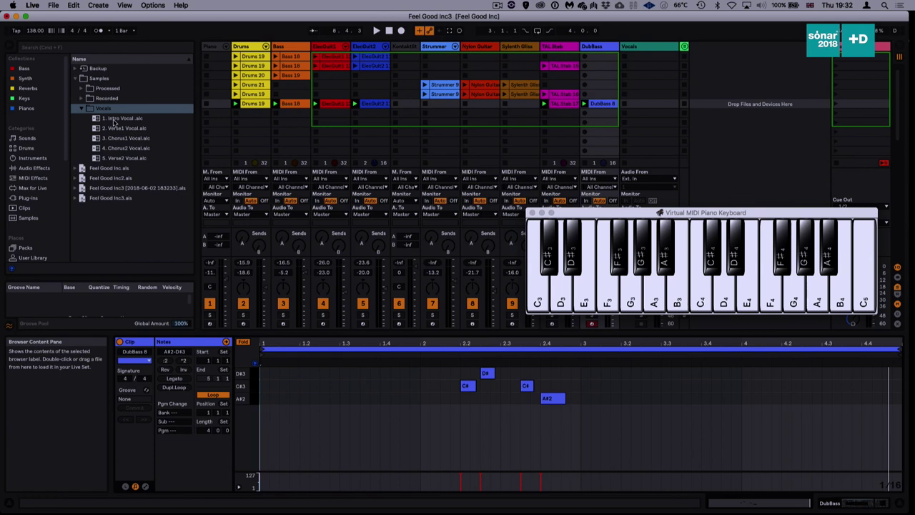
# Step: Place the Intro Vocal clip in the Vocals track's first scene and the Verse1 Vocal clip in its second scene
pyautogui.click(113, 119)
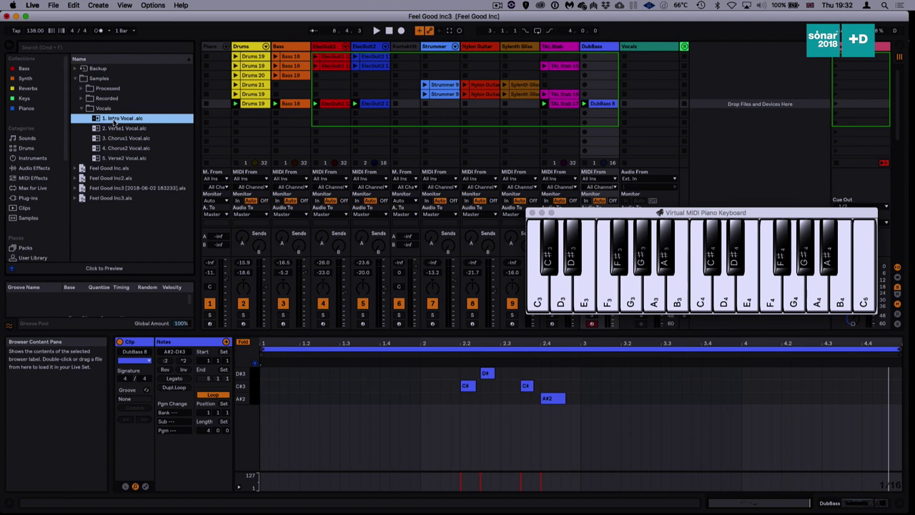
pyautogui.moveTo(635, 65); pyautogui.dragTo(633, 60)
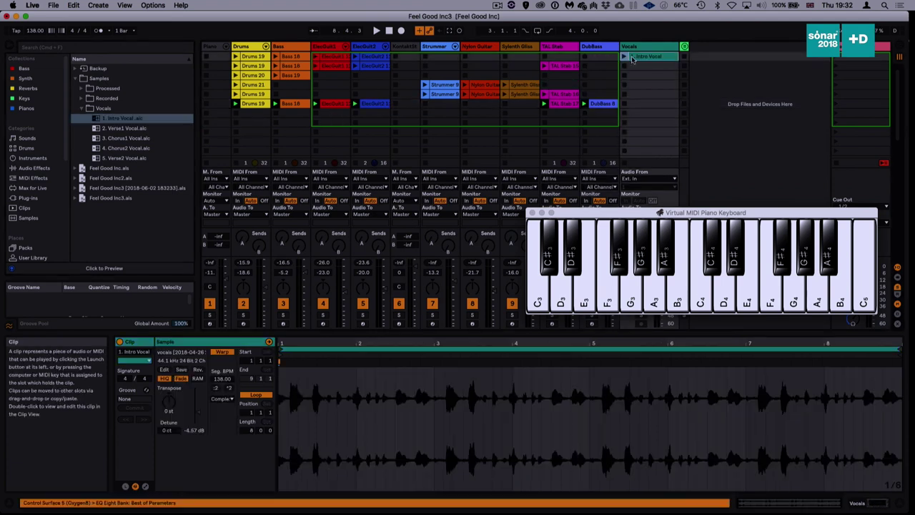
pyautogui.click(143, 129)
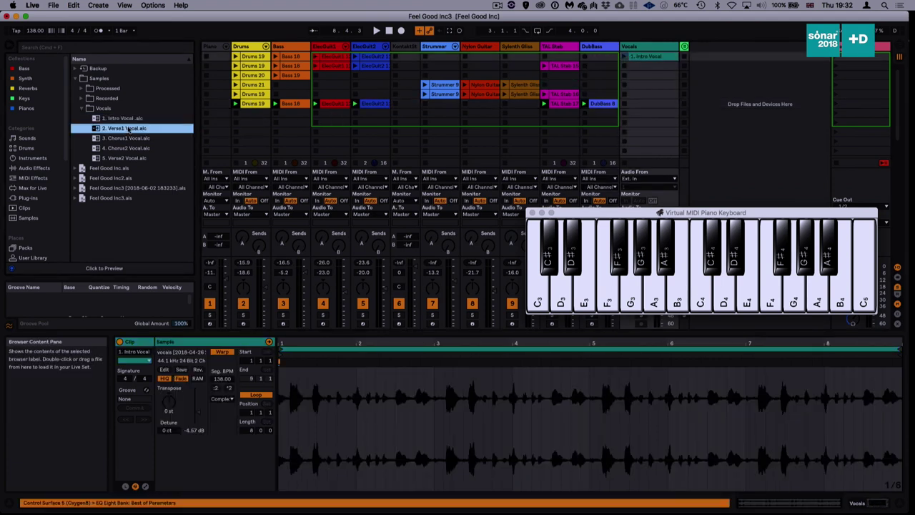
pyautogui.moveTo(256, 136); pyautogui.dragTo(577, 84)
pyautogui.moveTo(650, 77); pyautogui.dragTo(649, 65)
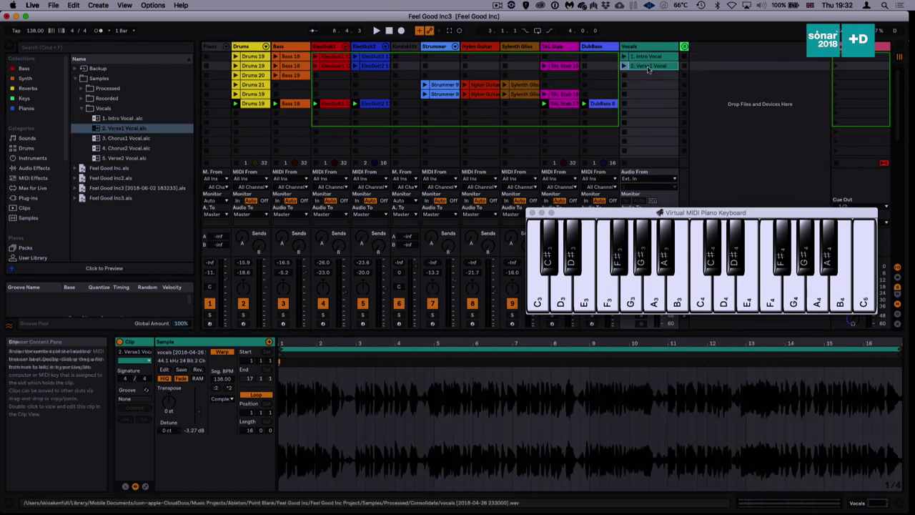
# Step: Place the Chorus1 Vocal clip in the Vocals track's fourth scene and the Chorus2 Vocal clip in its fifth scene
pyautogui.click(139, 138)
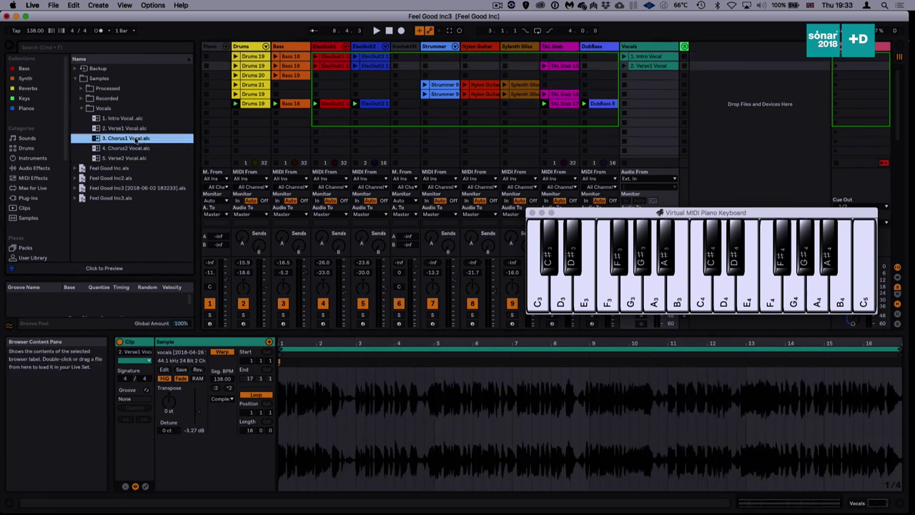
pyautogui.moveTo(642, 96); pyautogui.dragTo(642, 86)
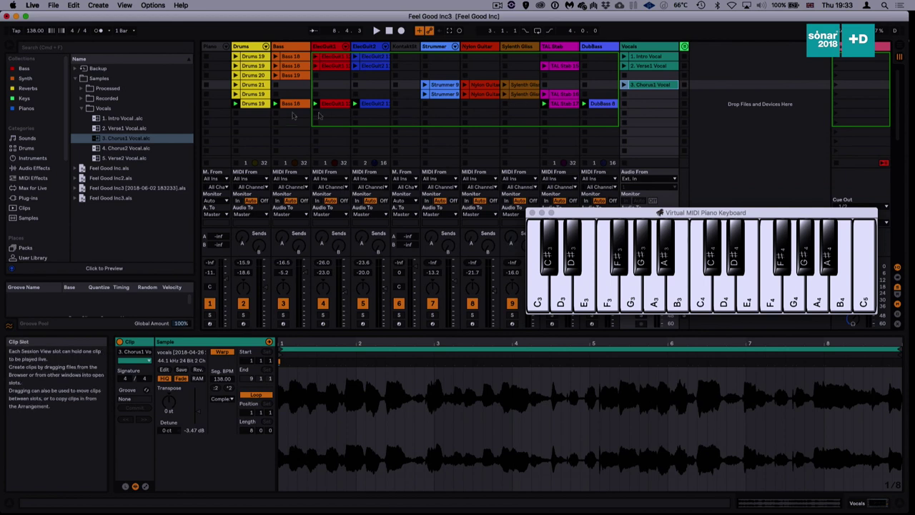
pyautogui.click(137, 150)
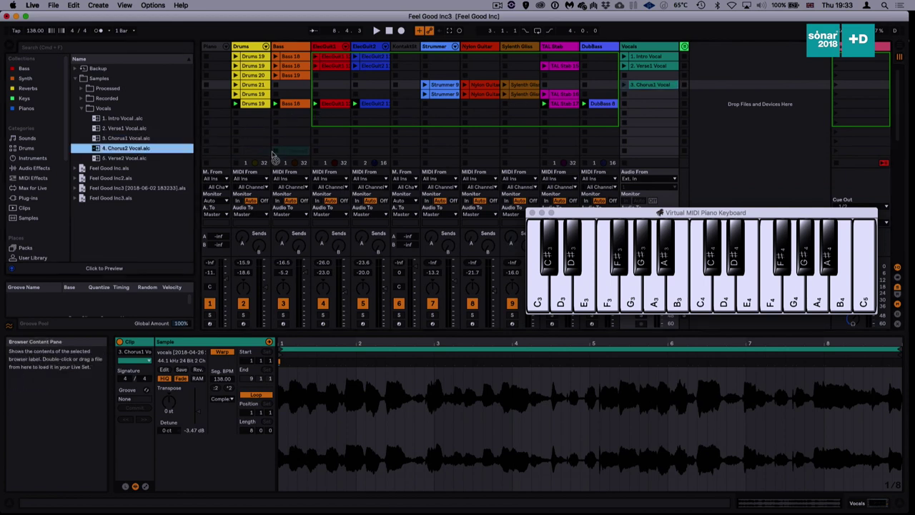
pyautogui.moveTo(642, 100); pyautogui.dragTo(642, 96)
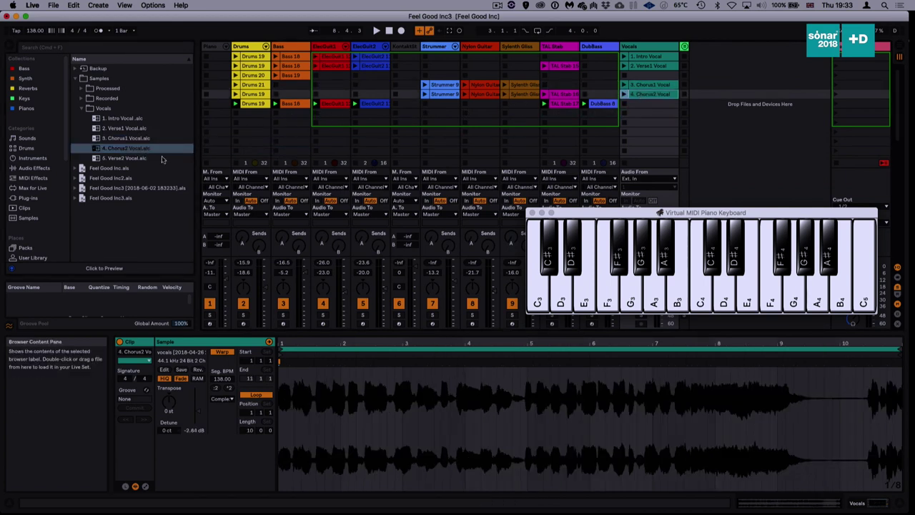
# Step: Place the Verse2 Vocal clip in the Vocals track's sixth scene and return to Live from the virtual piano keyboard
pyautogui.click(134, 159)
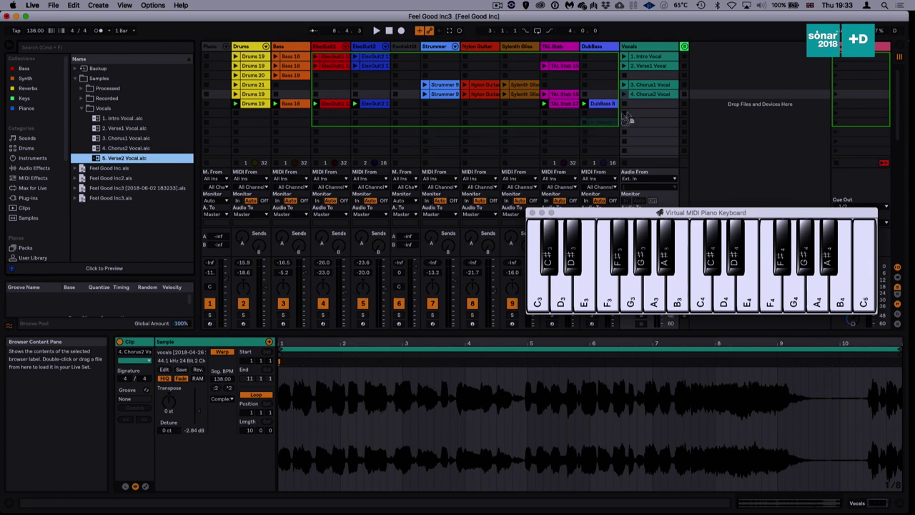
pyautogui.moveTo(651, 109); pyautogui.dragTo(651, 105)
pyautogui.click(636, 214)
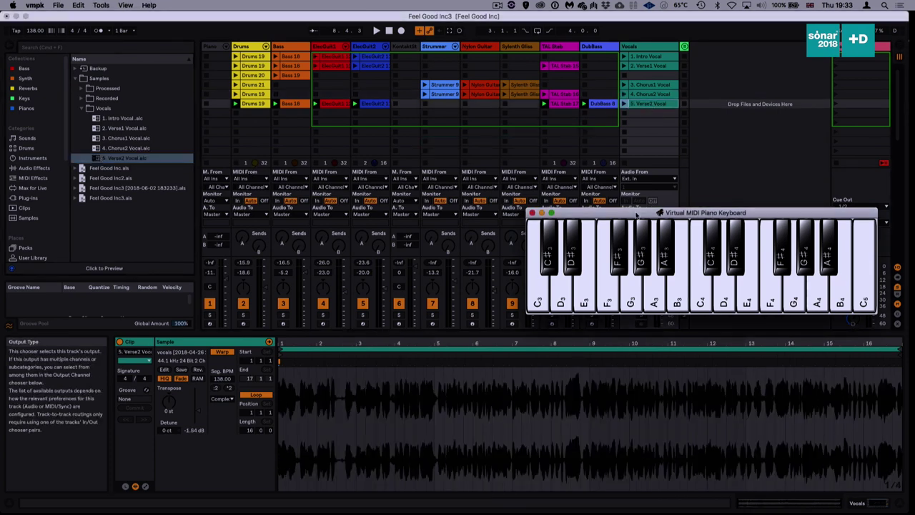
pyautogui.press('super+Tab')
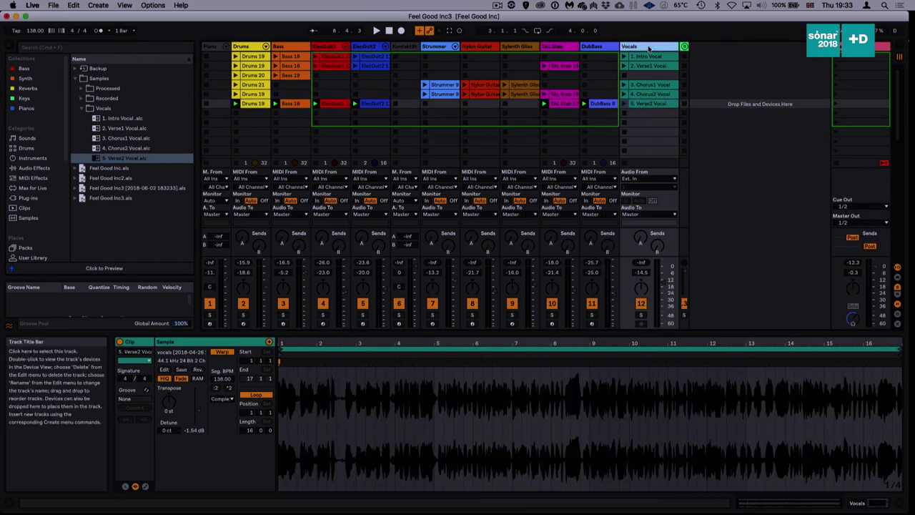
# Step: Solo the Vocals track and audition the Verse1 and Chorus1 vocal clips
pyautogui.click(641, 315)
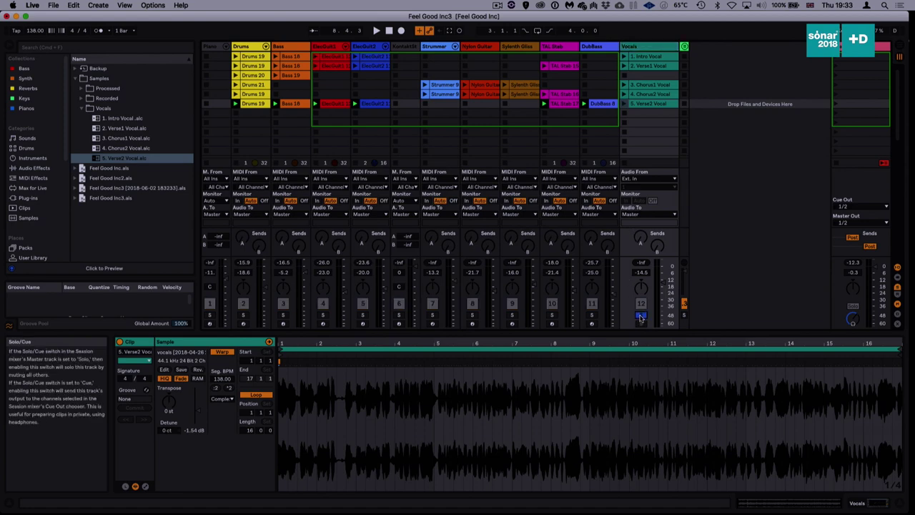
pyautogui.click(623, 66)
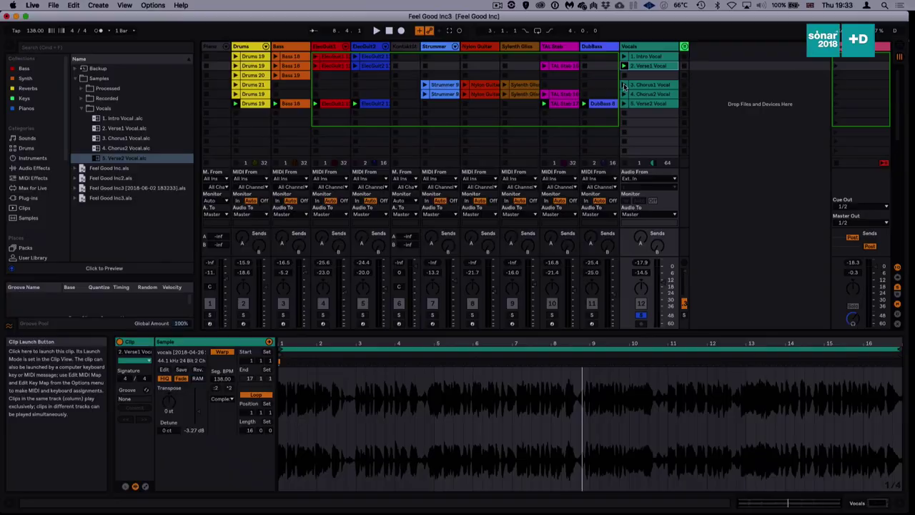
pyautogui.click(624, 85)
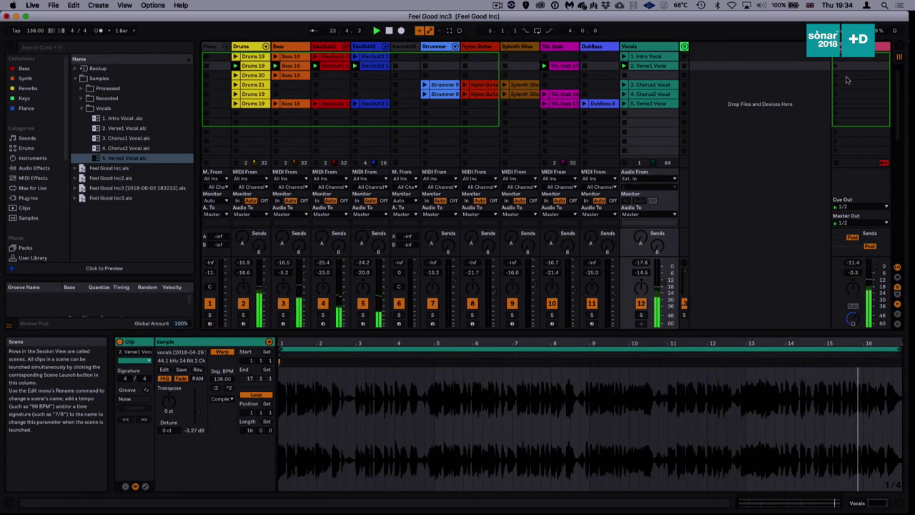
# Step: Launch the third scene with the Drums 20 and Bass 19 clips during playback
pyautogui.click(847, 80)
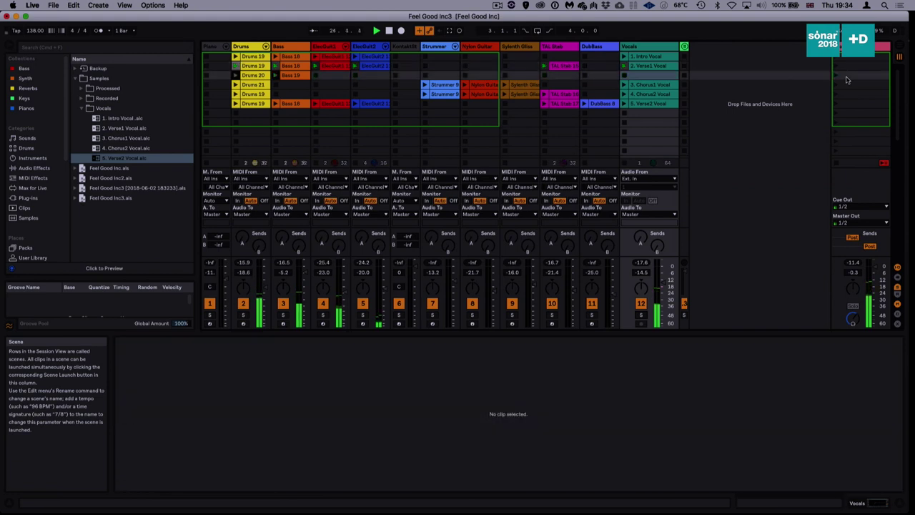